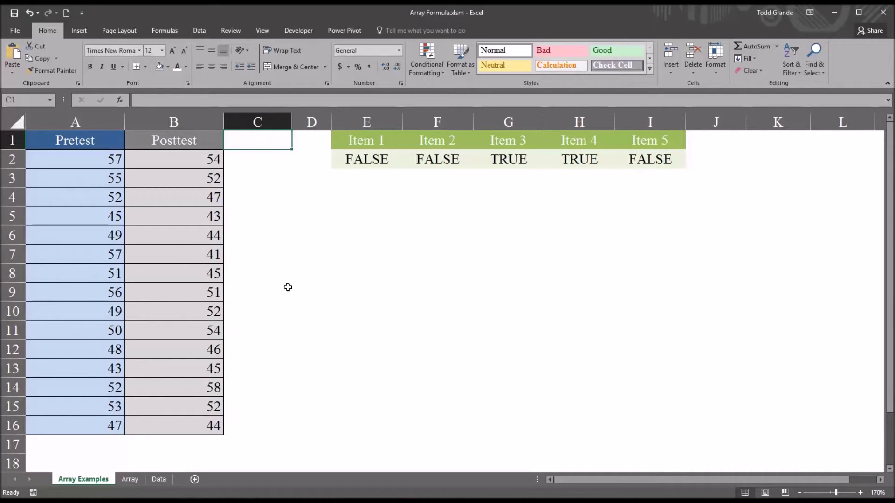
Highlight the Pretest, Posttest and Item 1–5 data ranges, then clear the selection.
{"action": "left_click_drag", "start_coordinate": [88, 142], "coordinate": [96, 429]}
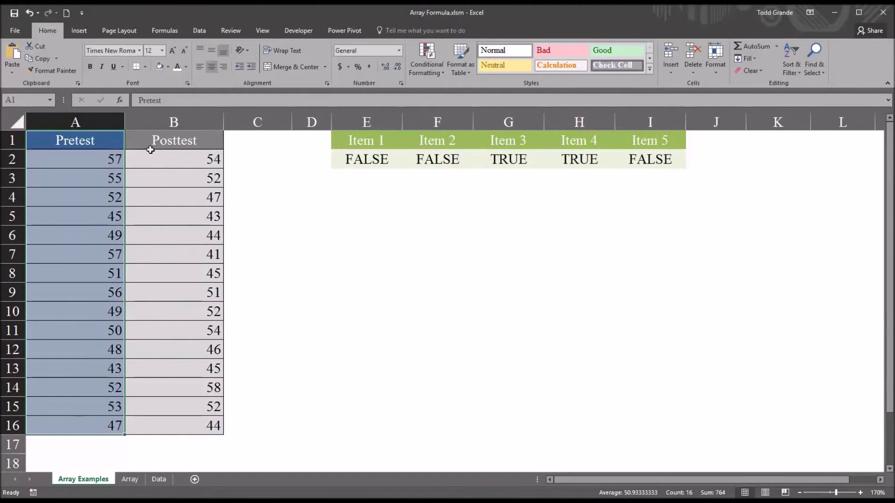
{"action": "left_click_drag", "start_coordinate": [148, 148], "coordinate": [156, 429]}
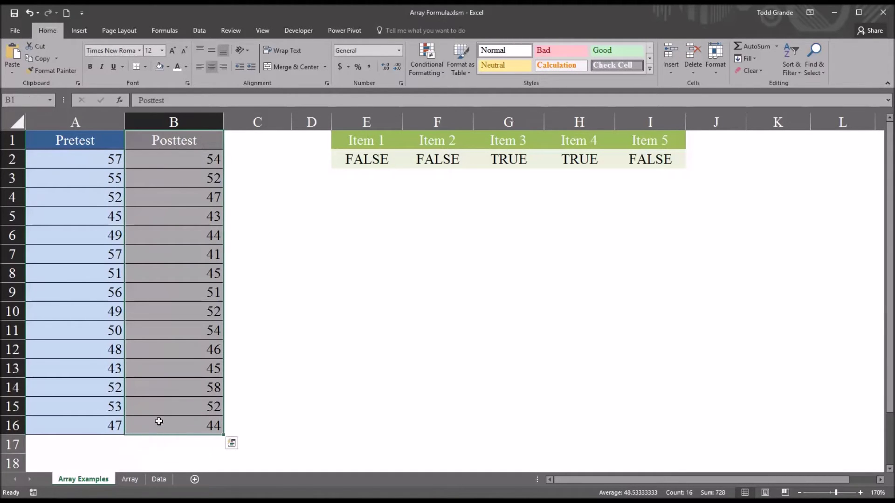
{"action": "left_click_drag", "start_coordinate": [365, 141], "coordinate": [379, 164]}
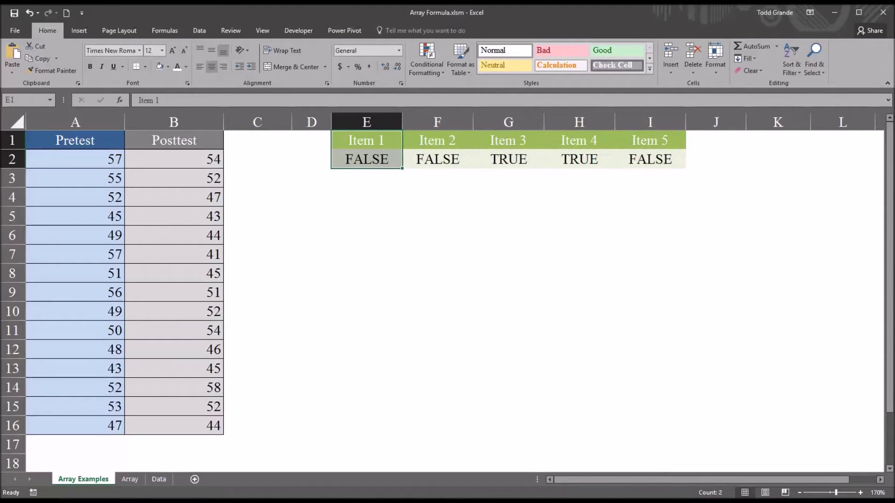
{"action": "left_click", "coordinate": [258, 144]}
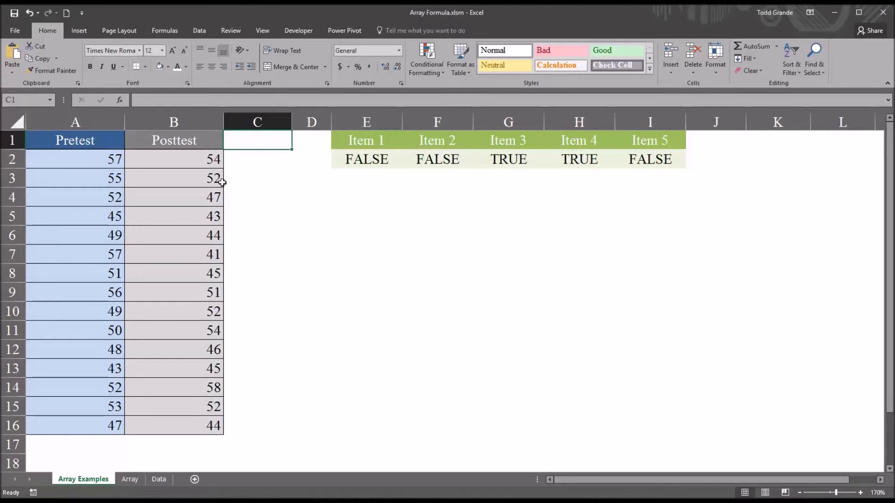
Walk through the Pretest and Posttest headers and score pairs row by row.
{"action": "left_click", "coordinate": [85, 143]}
{"action": "left_click", "coordinate": [152, 141]}
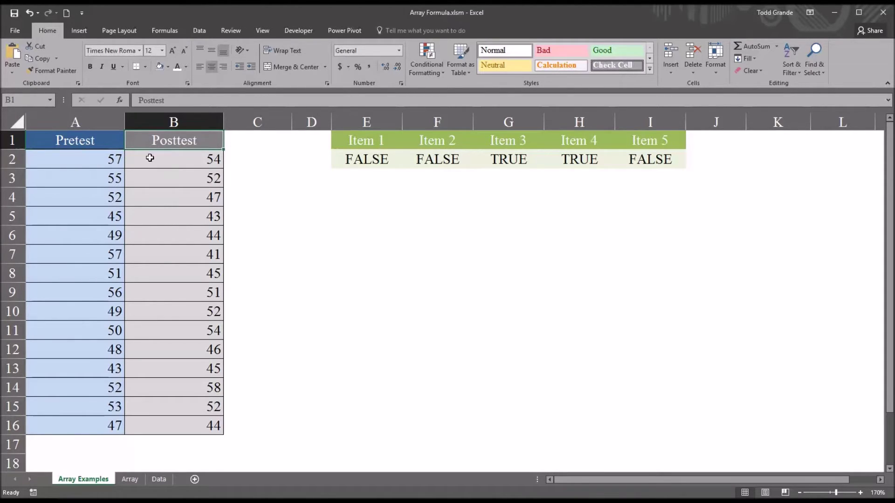
{"action": "left_click", "coordinate": [102, 163]}
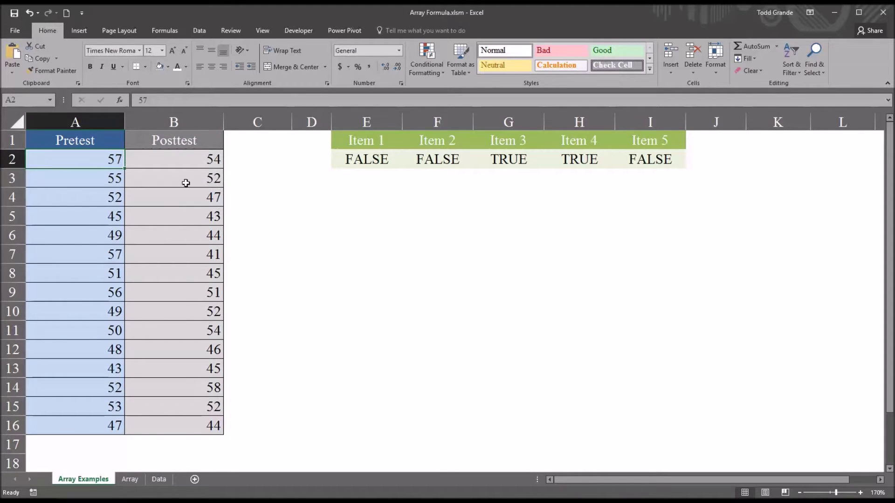
{"action": "left_click_drag", "start_coordinate": [112, 161], "coordinate": [146, 212]}
{"action": "left_click", "coordinate": [115, 178]}
{"action": "left_click", "coordinate": [110, 220]}
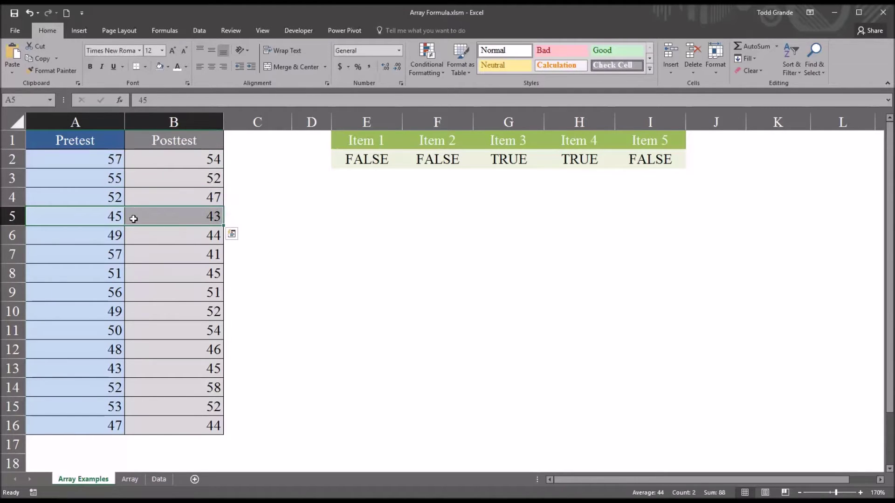
Enter =ABS(A2-B2) in C2 and fill it down to C16.
{"action": "left_click", "coordinate": [263, 160]}
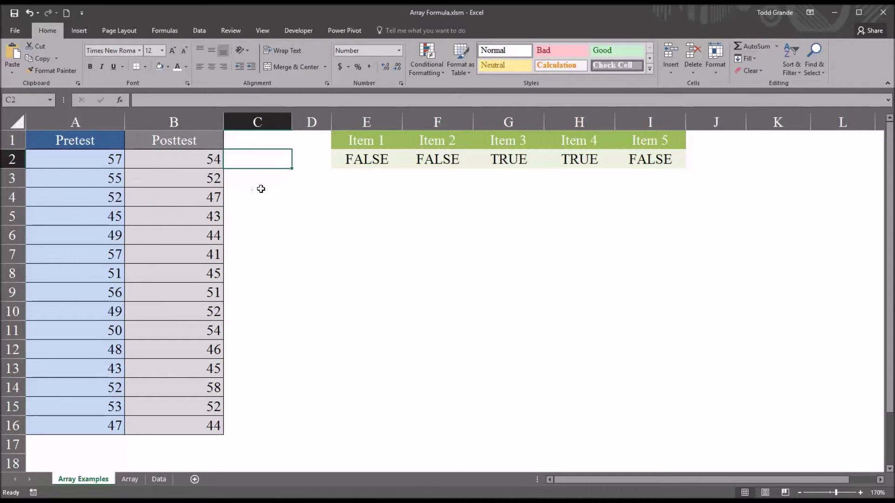
{"action": "type", "text": "="}
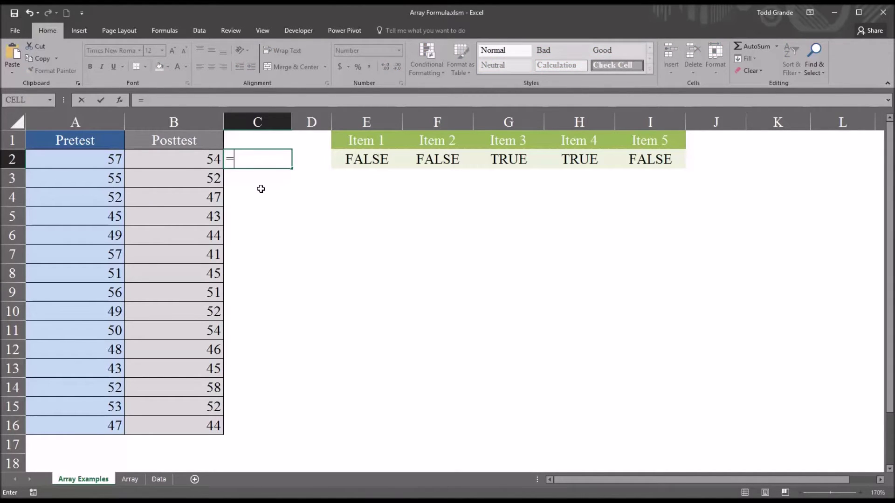
{"action": "type", "text": "ab"}
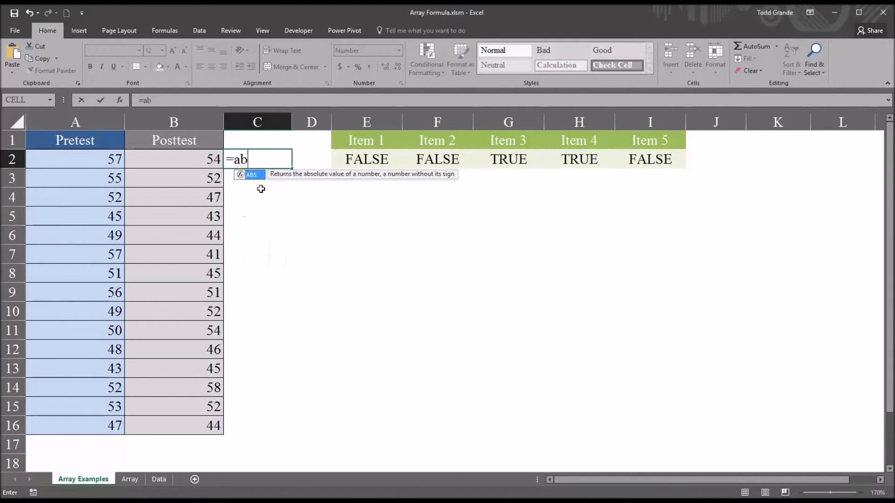
{"action": "type", "text": "s("}
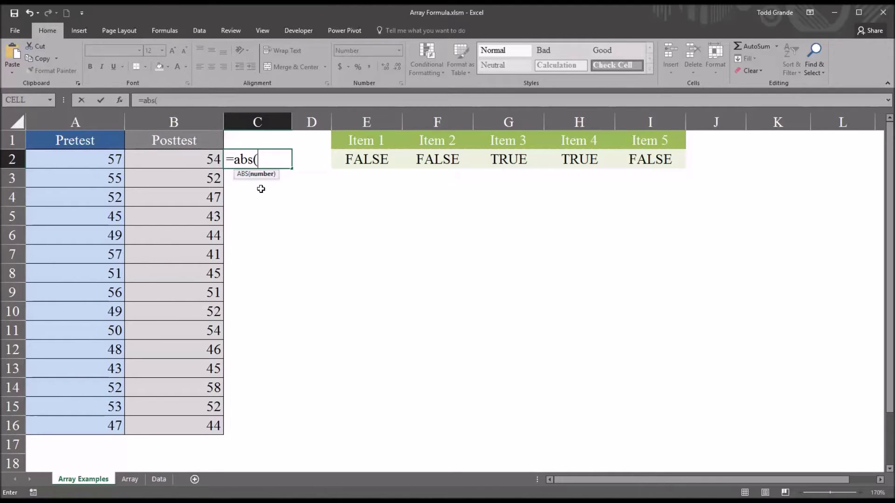
{"action": "left_click", "coordinate": [86, 164]}
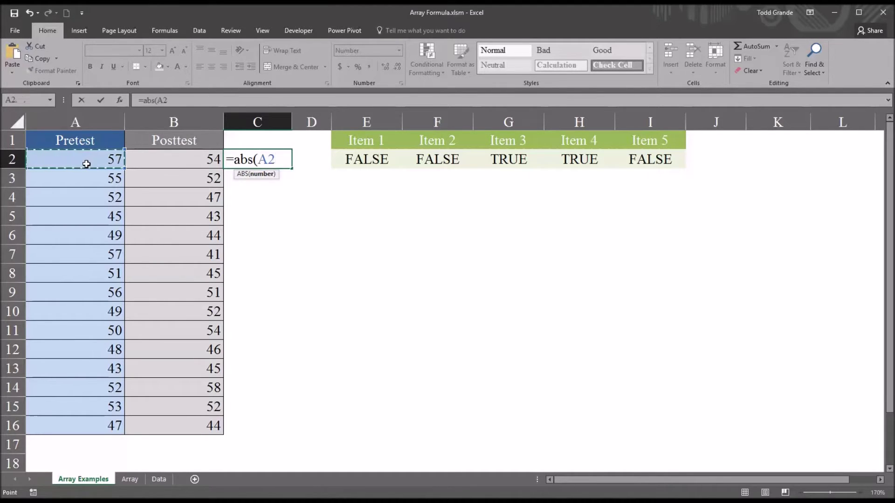
{"action": "type", "text": "-"}
{"action": "left_click", "coordinate": [155, 164]}
{"action": "key", "text": "Return"}
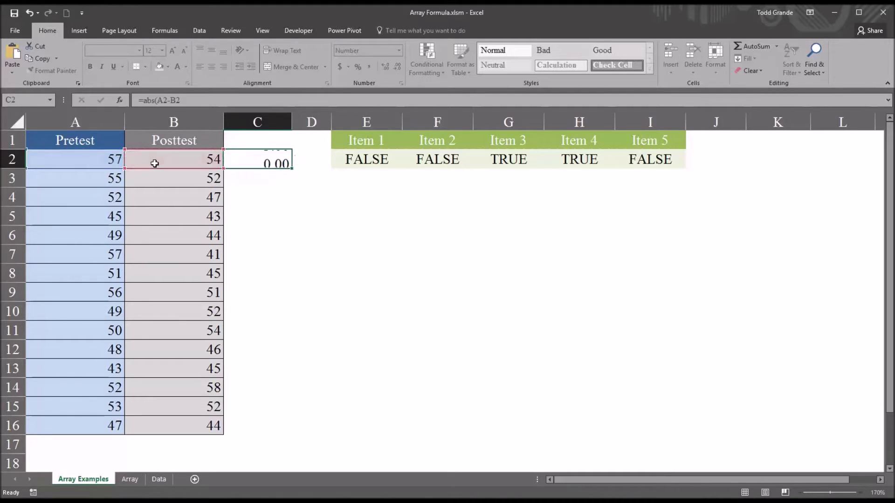
{"action": "left_click", "coordinate": [279, 162]}
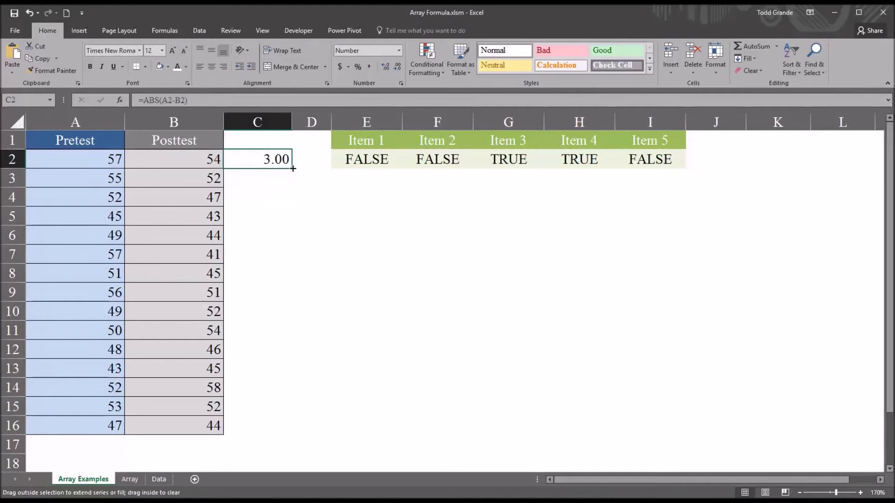
{"action": "left_click_drag", "start_coordinate": [293, 168], "coordinate": [293, 435]}
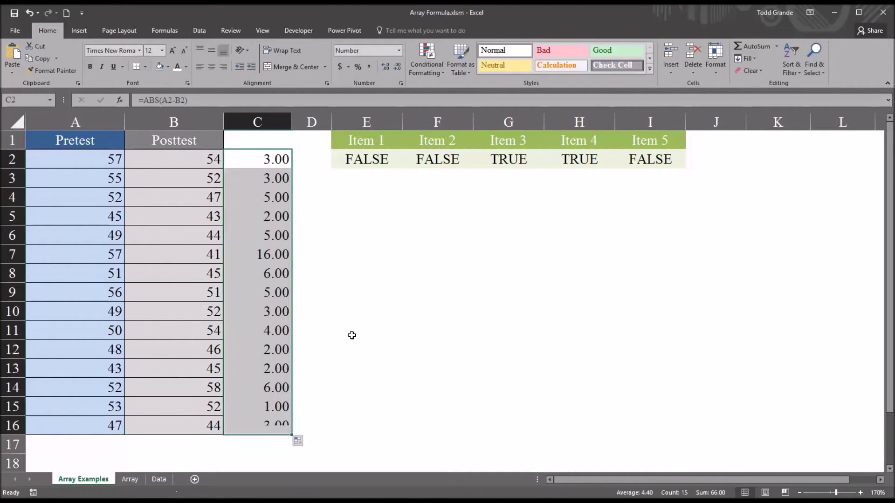
{"action": "left_click", "coordinate": [377, 308]}
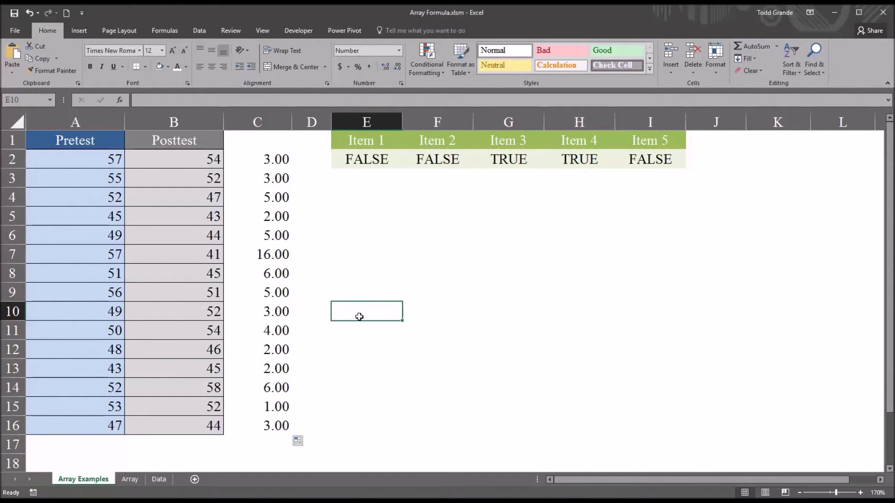
Enter =AVERAGE(C2:C16) in E10 so it returns 4.40.
{"action": "type", "text": "="}
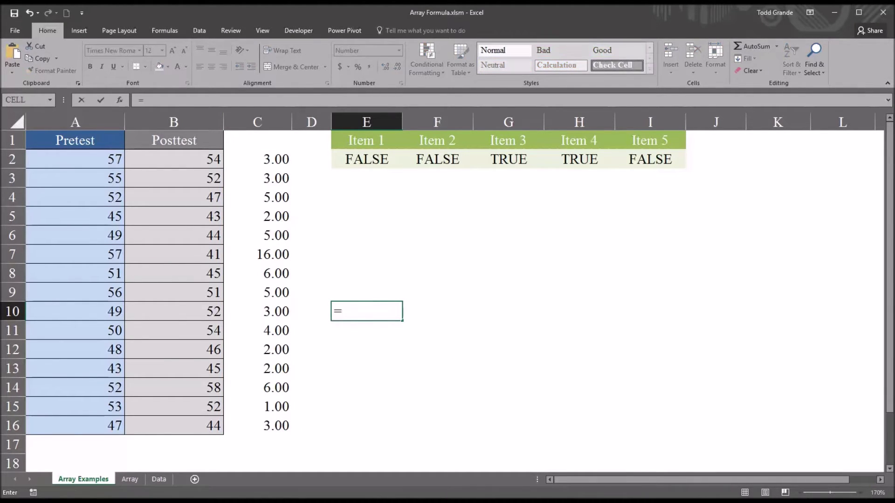
{"action": "type", "text": "av"}
{"action": "key", "text": "Down"}
{"action": "key", "text": "Tab"}
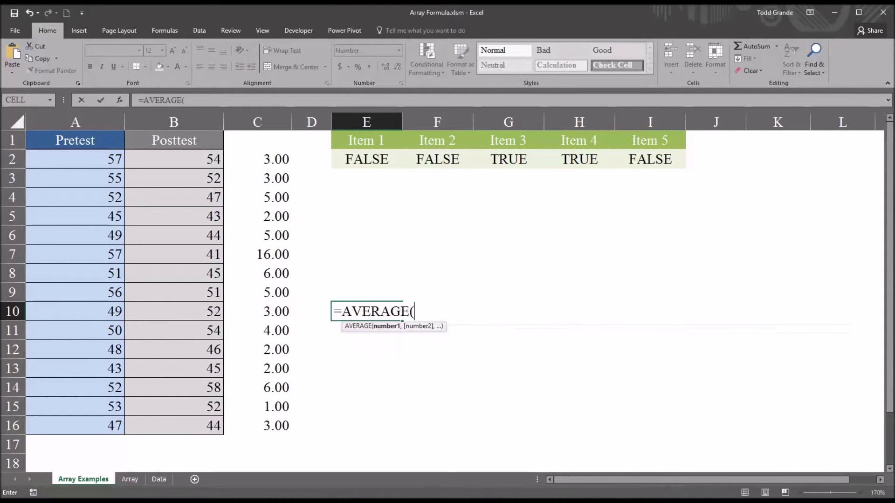
{"action": "left_click_drag", "start_coordinate": [248, 159], "coordinate": [257, 425]}
{"action": "key", "text": "Return"}
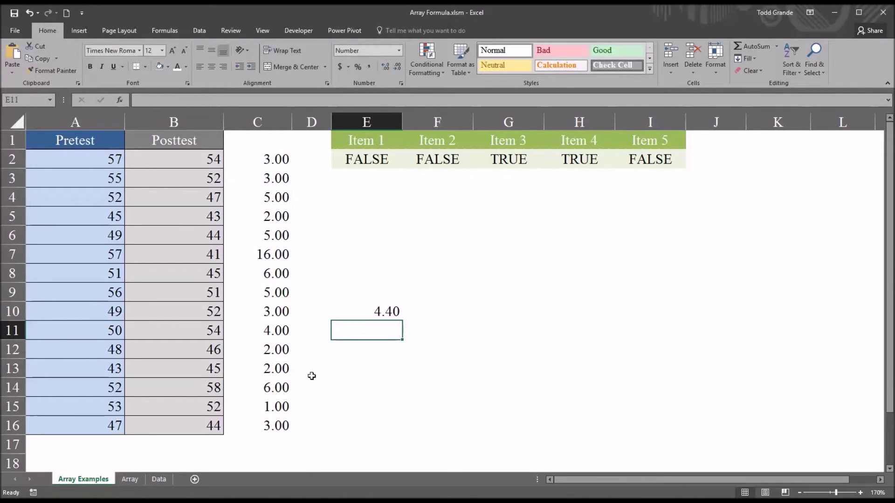
{"action": "left_click", "coordinate": [365, 313]}
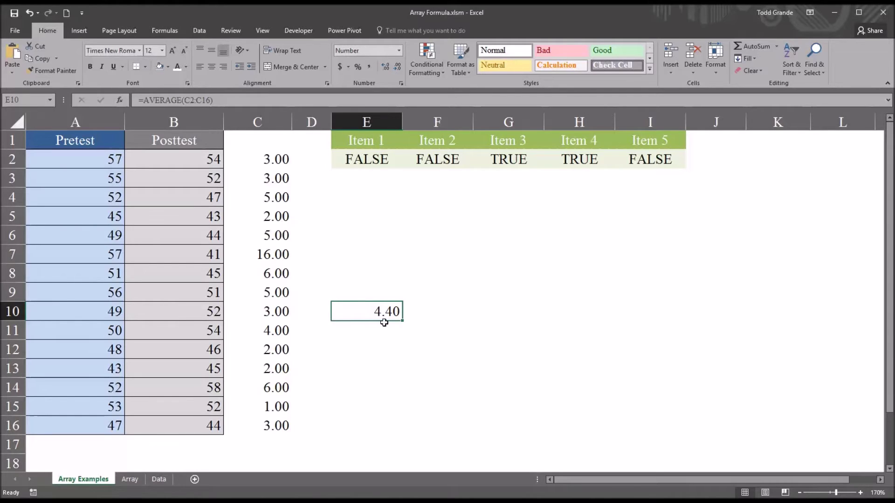
{"action": "left_click", "coordinate": [274, 448]}
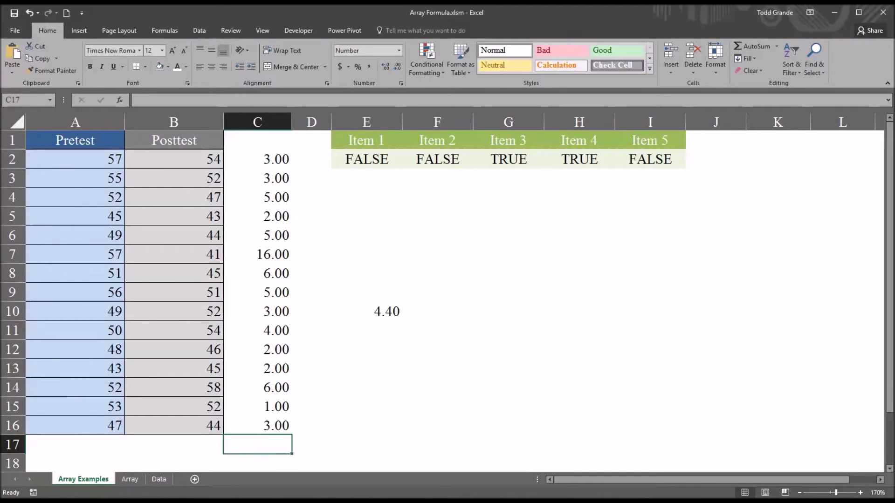
Enter {=AVERAGE(ABS(A2:A16-B2:B16))} in C17 as an array formula, returning 4.40.
{"action": "type", "text": "=av"}
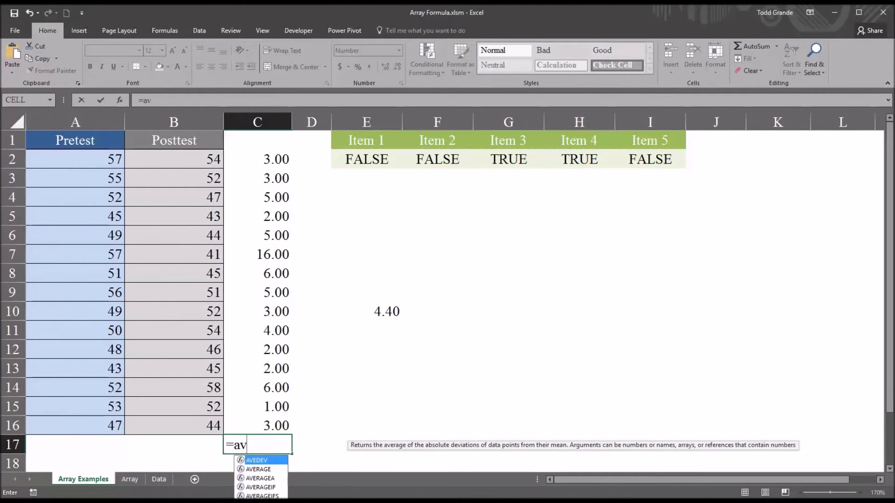
{"action": "key", "text": "Down"}
{"action": "key", "text": "Tab"}
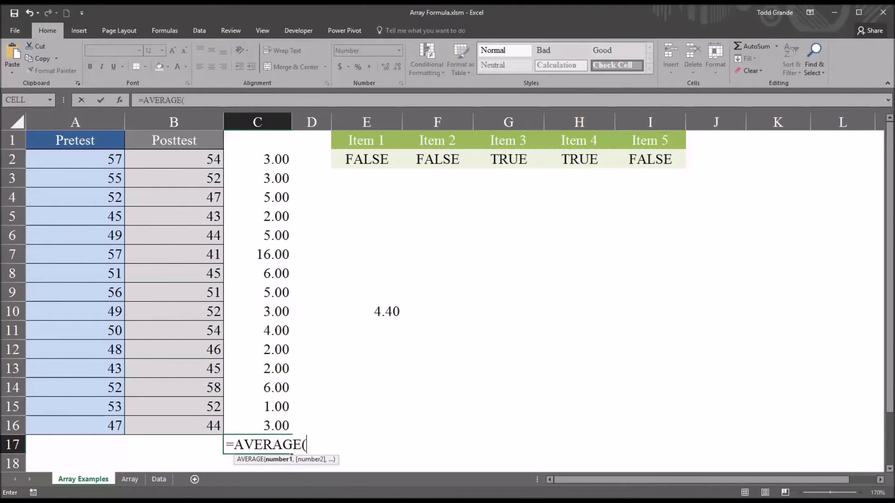
{"action": "type", "text": "abs("}
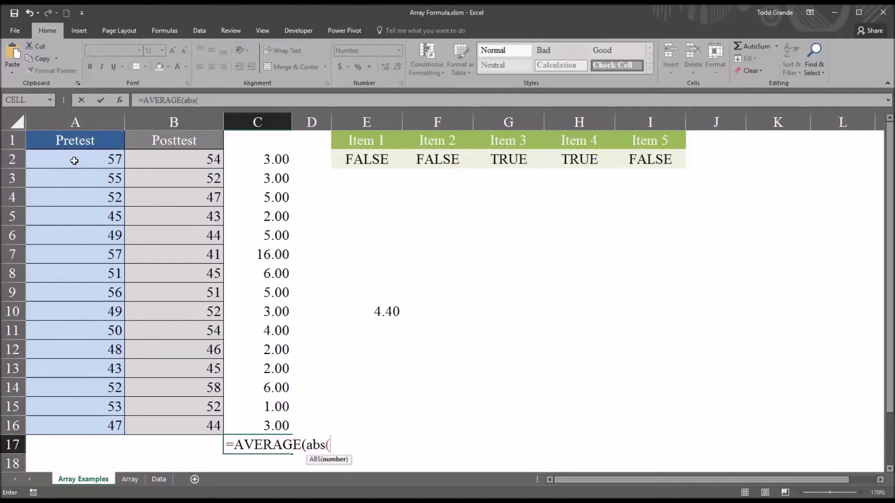
{"action": "left_click_drag", "start_coordinate": [66, 164], "coordinate": [64, 423]}
{"action": "type", "text": "-"}
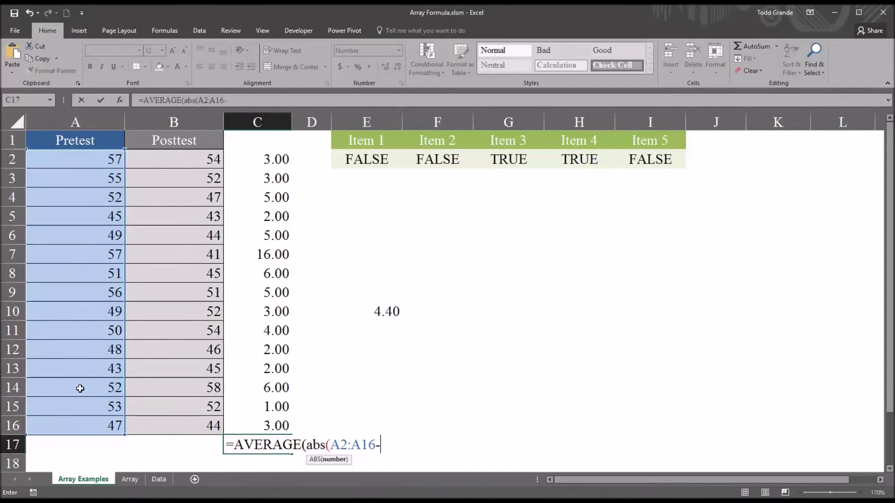
{"action": "left_click_drag", "start_coordinate": [160, 169], "coordinate": [168, 424]}
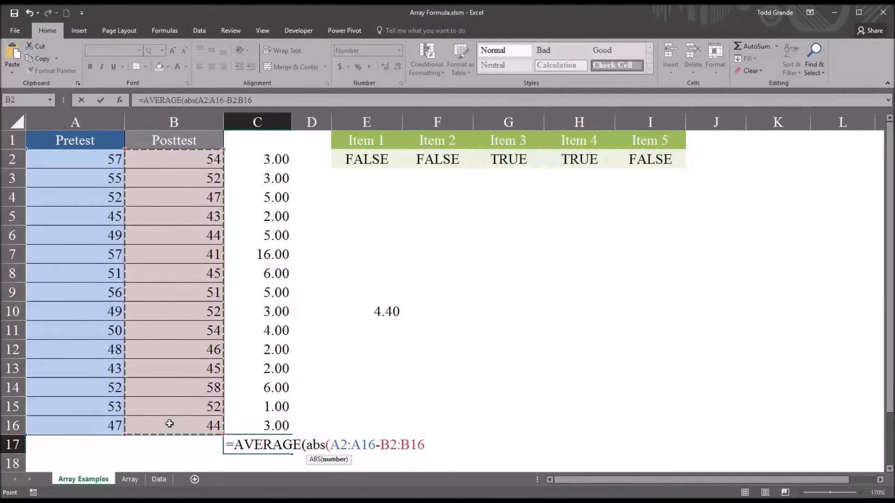
{"action": "type", "text": "))"}
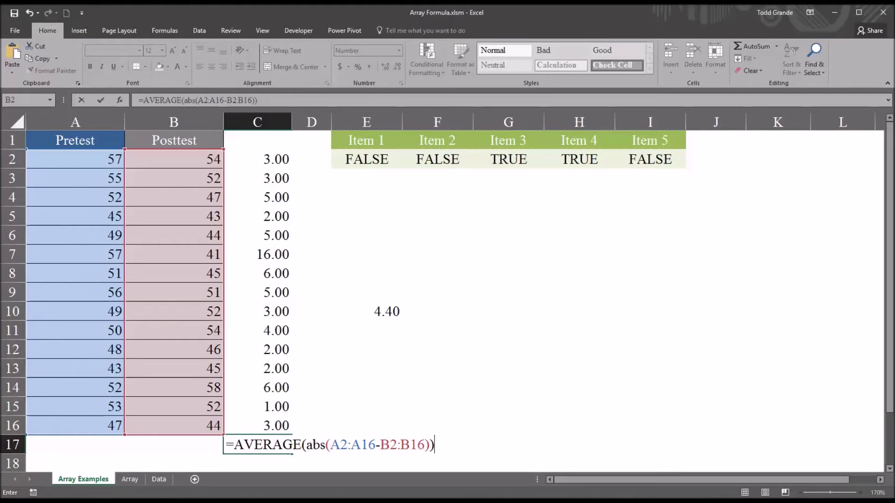
{"action": "key", "text": "ctrl+shift+Return"}
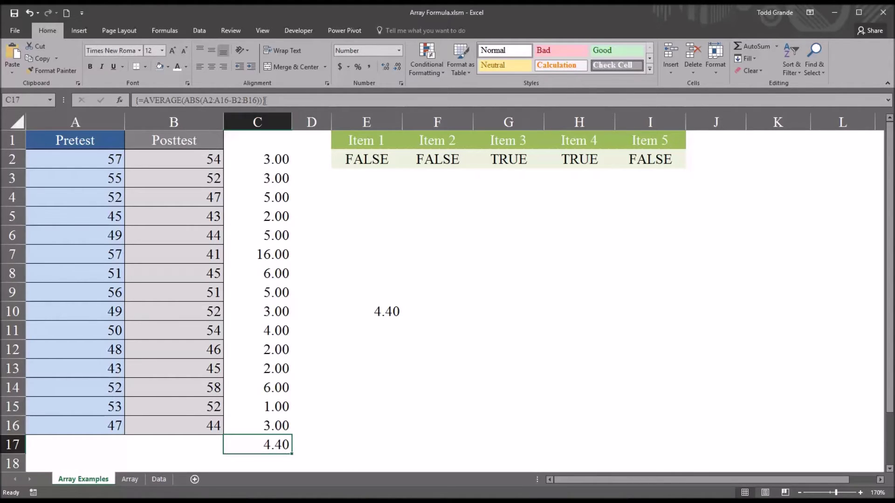
{"action": "left_click", "coordinate": [237, 101]}
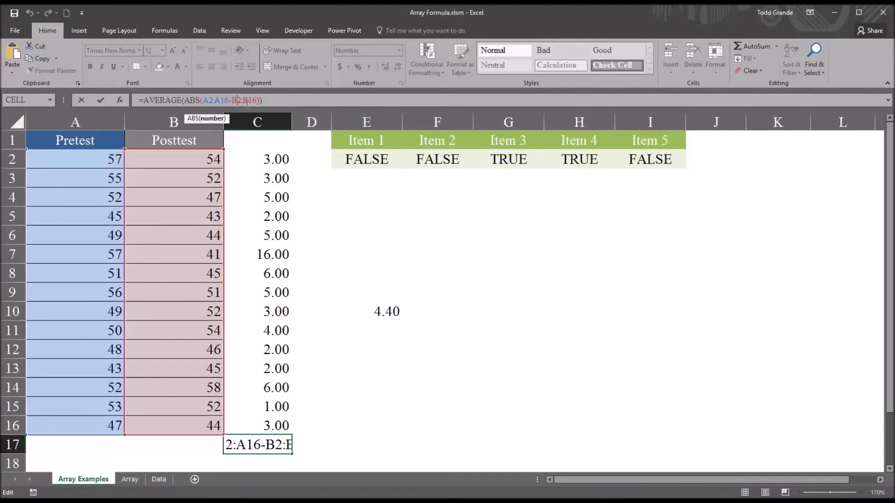
{"action": "key", "text": "ctrl+shift+Return"}
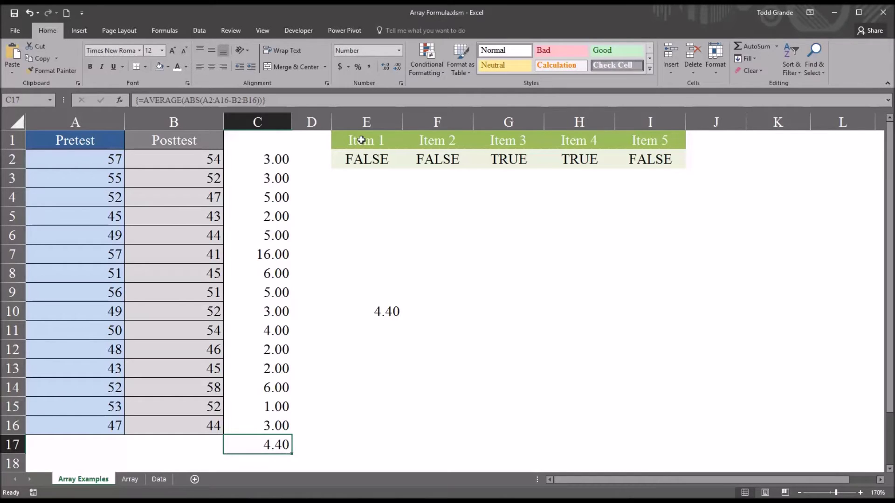
{"action": "mouse_move", "coordinate": [363, 141]}
{"action": "left_mouse_down"}
{"action": "mouse_move", "coordinate": [635, 139]}
{"action": "mouse_move", "coordinate": [365, 140]}
{"action": "left_mouse_up"}
{"action": "left_click", "coordinate": [371, 191]}
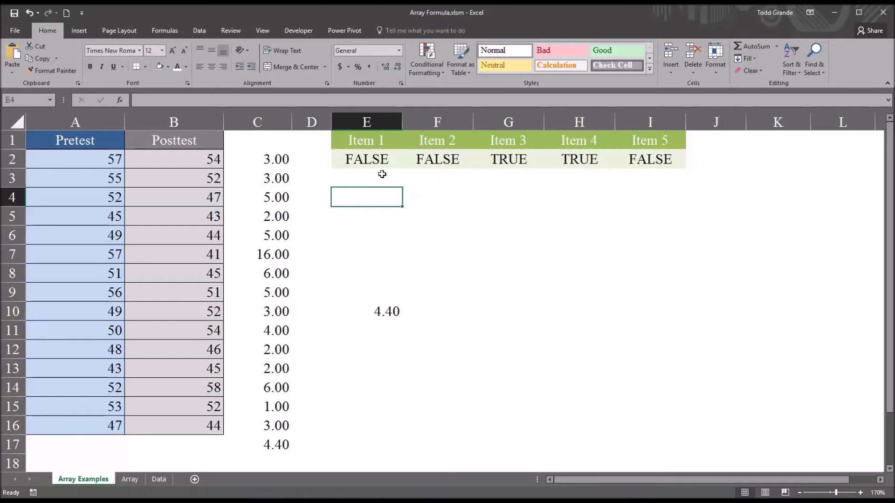
{"action": "left_click", "coordinate": [368, 160]}
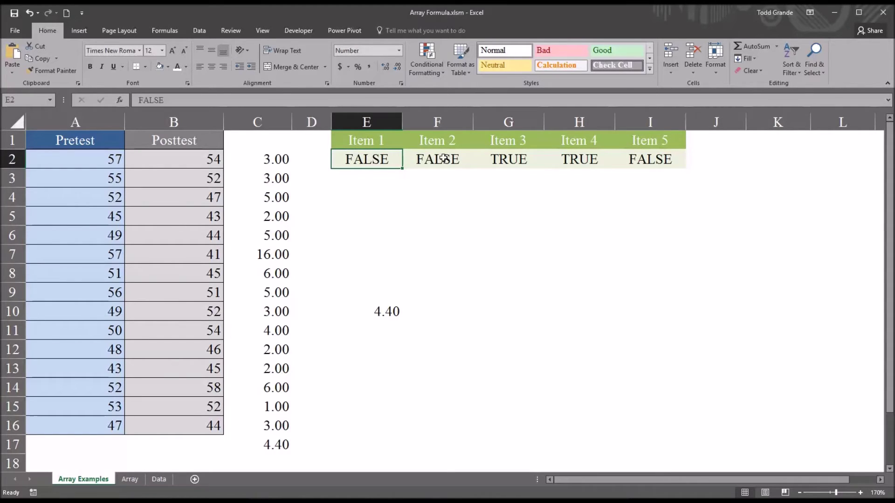
{"action": "left_click", "coordinate": [498, 163]}
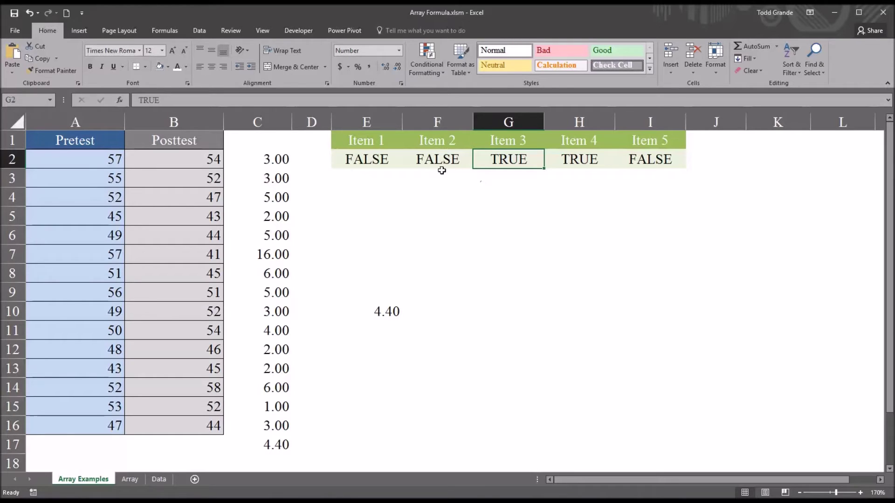
{"action": "left_click", "coordinate": [372, 160]}
{"action": "left_click_drag", "start_coordinate": [415, 160], "coordinate": [629, 161]}
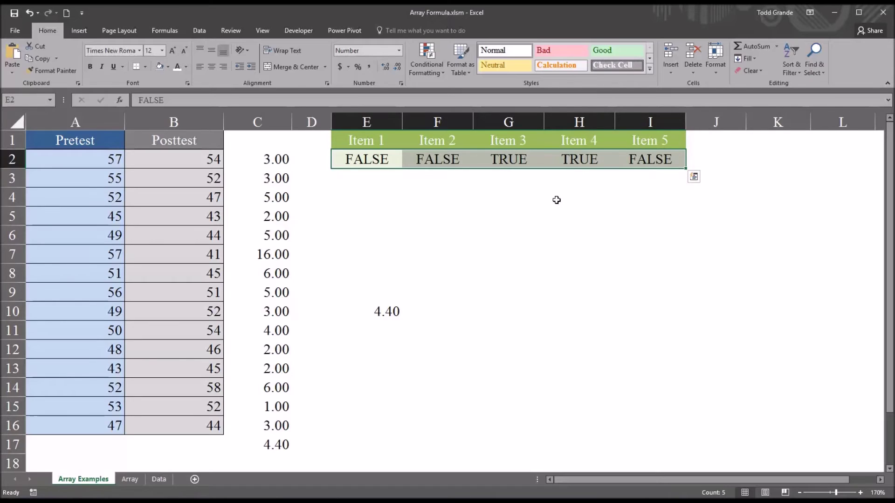
{"action": "left_click", "coordinate": [371, 161]}
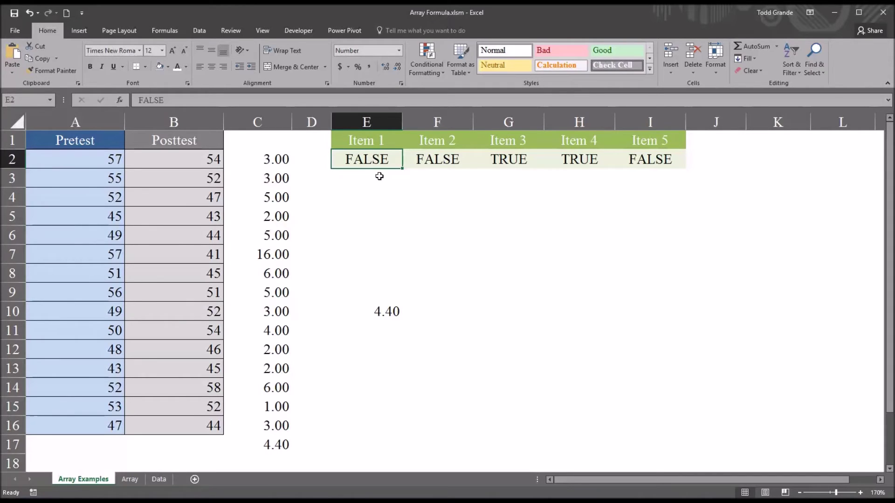
{"action": "left_click_drag", "start_coordinate": [378, 160], "coordinate": [626, 166]}
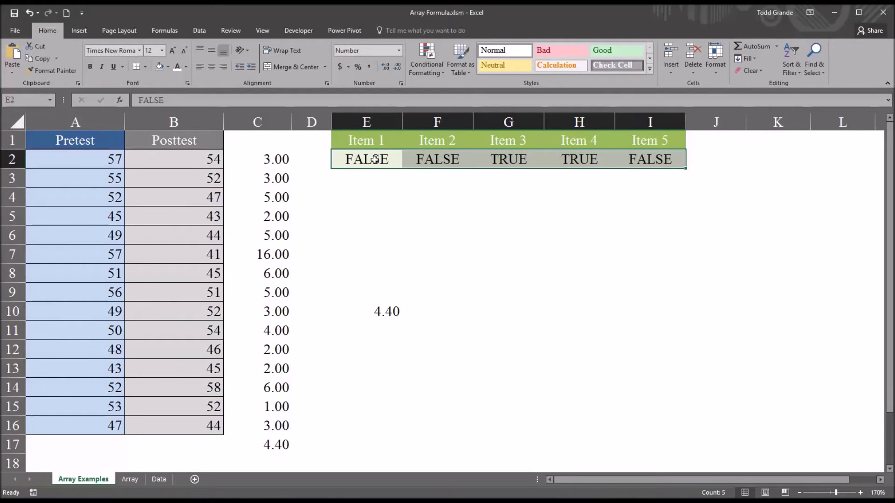
{"action": "left_click_drag", "start_coordinate": [374, 161], "coordinate": [631, 158]}
{"action": "left_click", "coordinate": [366, 197]}
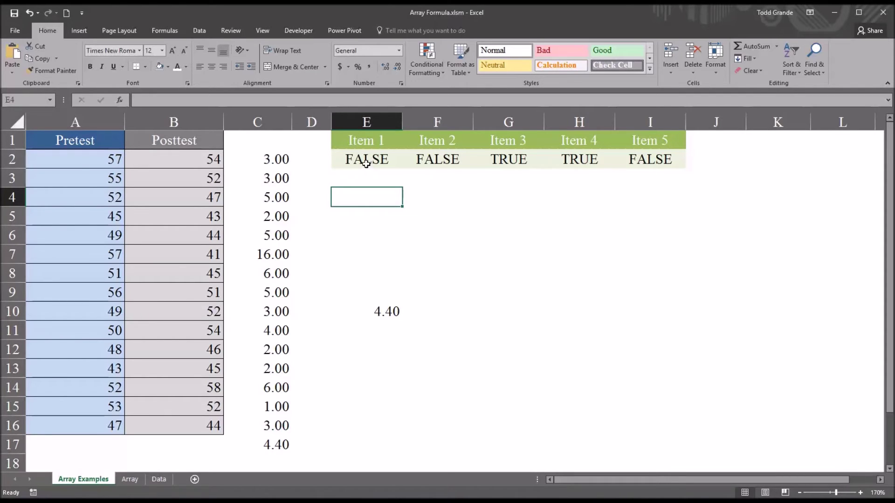
{"action": "left_click_drag", "start_coordinate": [366, 163], "coordinate": [625, 169]}
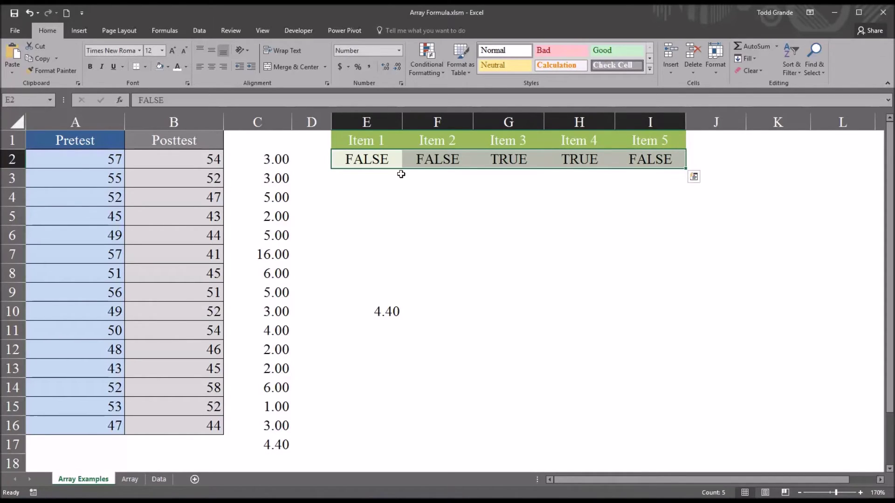
{"action": "left_click", "coordinate": [365, 195]}
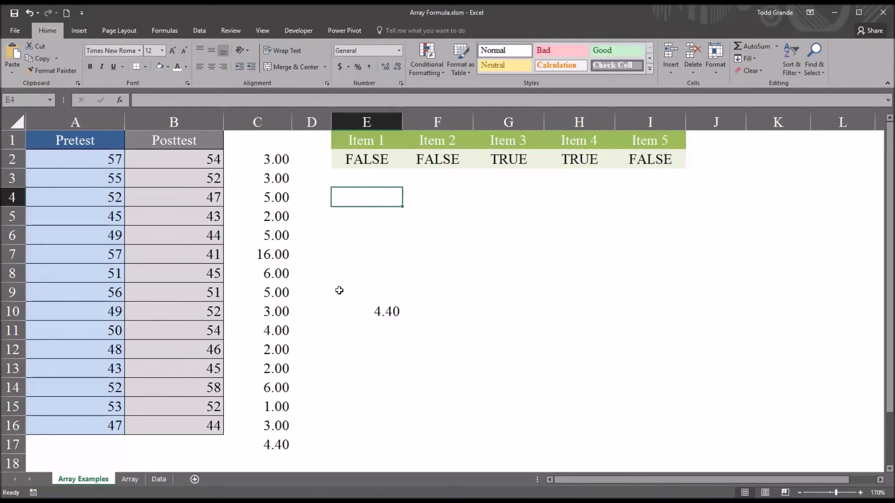
{"action": "left_click", "coordinate": [157, 99]}
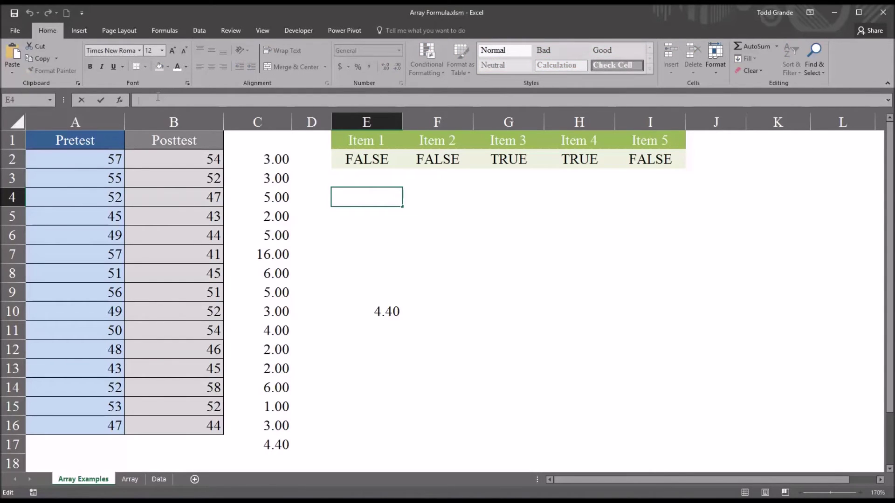
Paste the IF(OR(E2=TRUE,…,I2=TRUE),"High Risk","Low Risk") formula into E4, showing High Risk.
{"action": "type", "text": "=IF(OR(E2=TRUE,F2=TRUE,G2=TRUE,H2=TRUE,I2=TRUE),\"High Risk\", \"Low Risk\")"}
{"action": "left_click", "coordinate": [361, 199]}
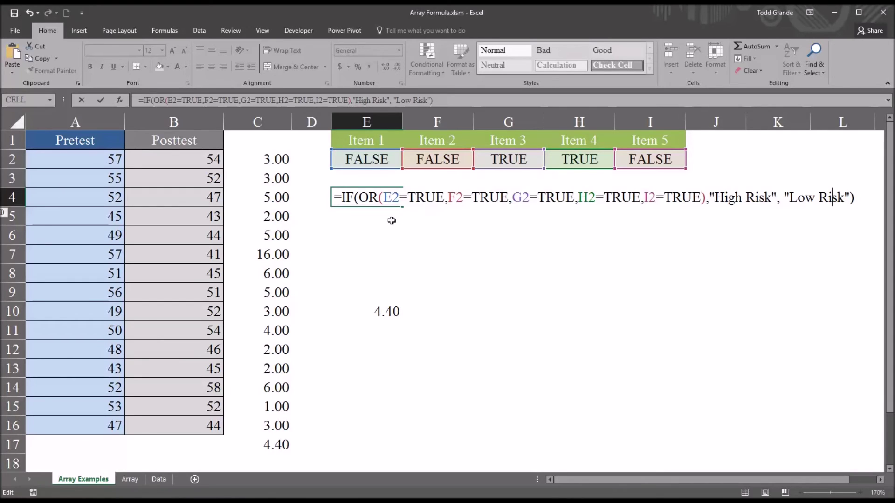
{"action": "key", "text": "Return"}
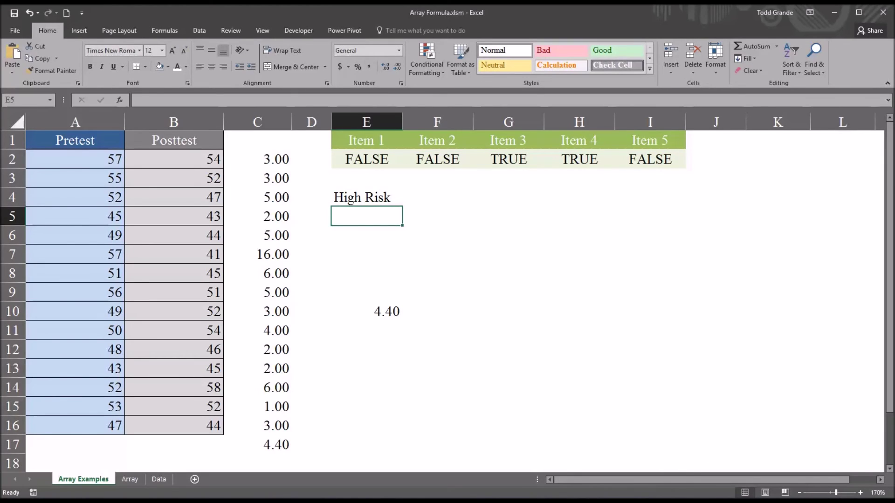
Enter {=IF(OR(E2:I2=TRUE),"High Risk","Low Risk")} in E5 with Ctrl+Shift+Enter.
{"action": "left_click", "coordinate": [366, 196]}
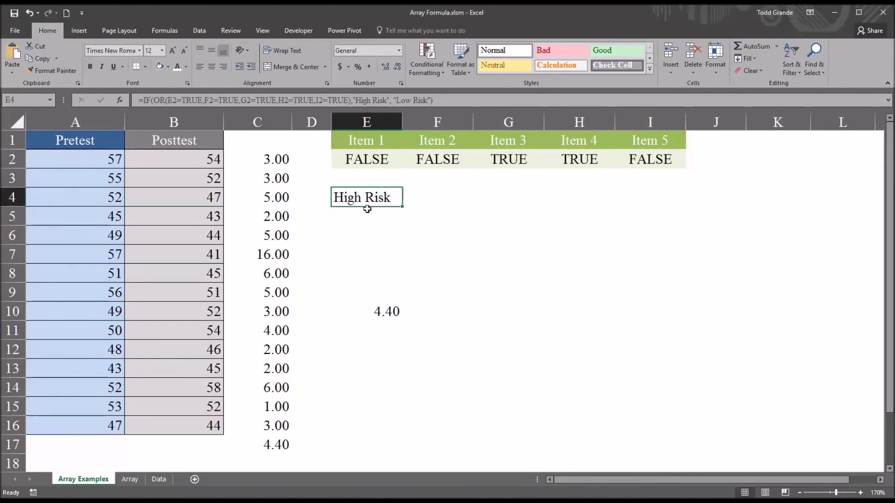
{"action": "key", "text": "Return"}
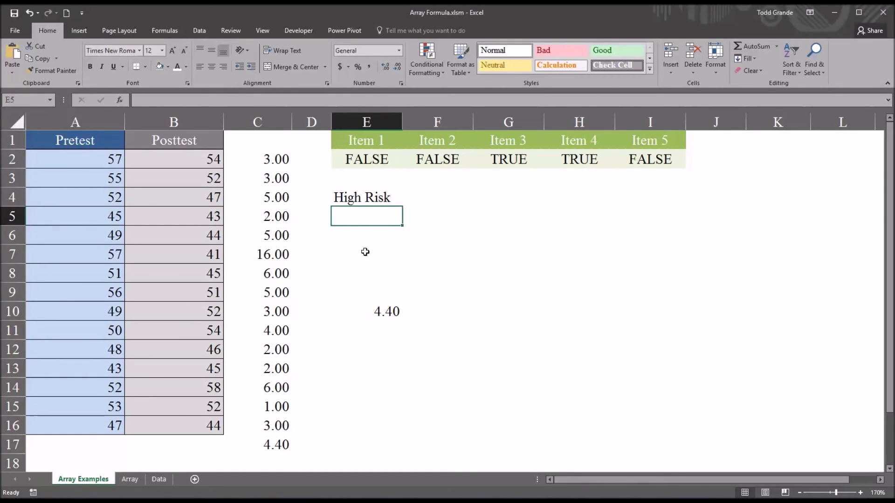
{"action": "type", "text": "=if"}
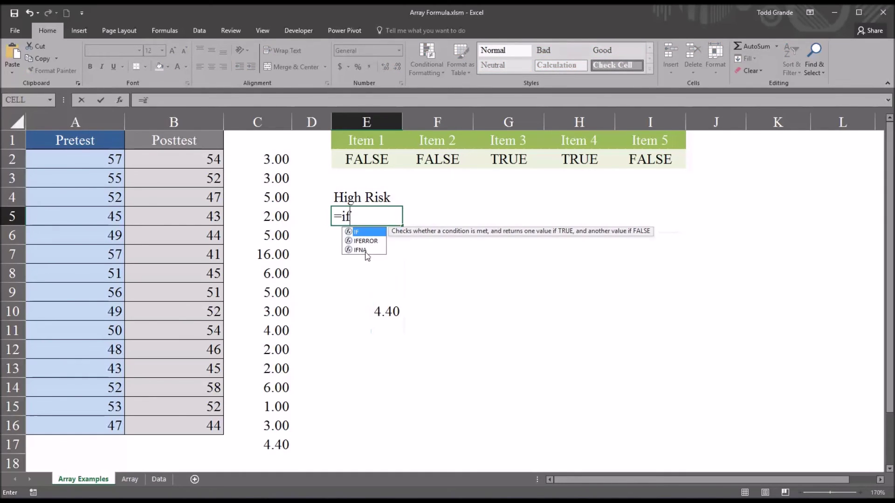
{"action": "type", "text": "("}
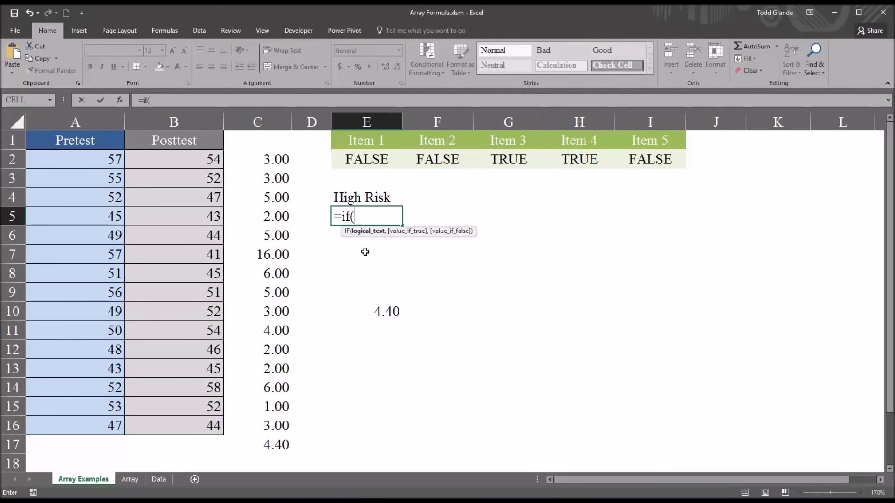
{"action": "type", "text": "or("}
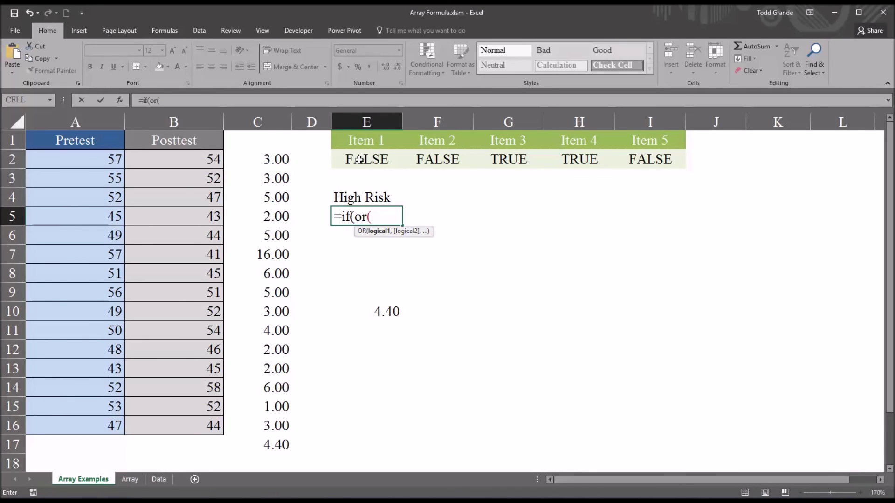
{"action": "left_click_drag", "start_coordinate": [362, 157], "coordinate": [631, 160]}
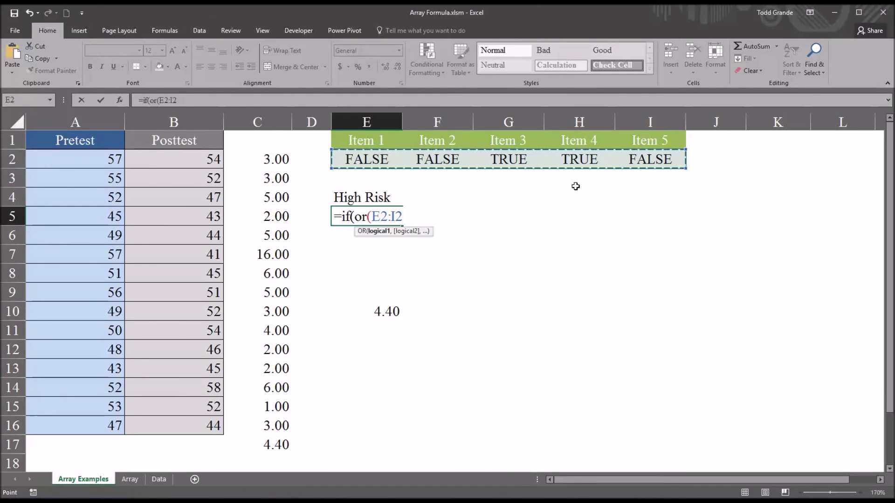
{"action": "type", "text": "=tr"}
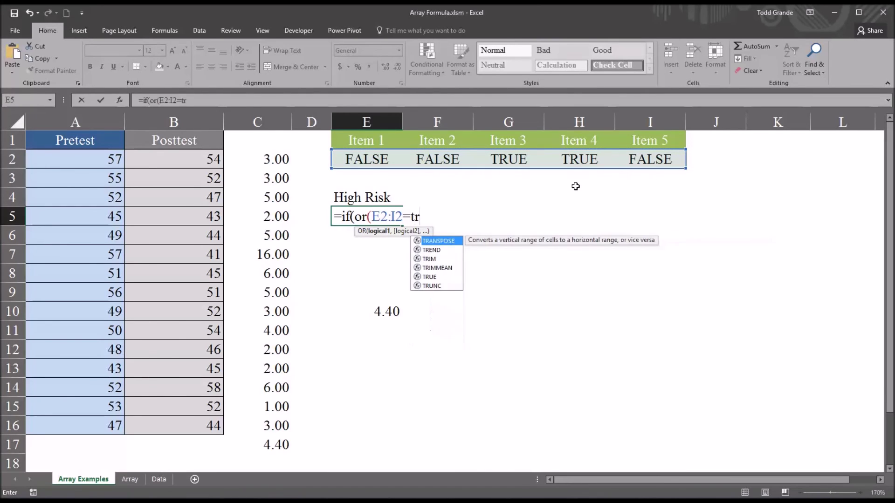
{"action": "type", "text": "ue"}
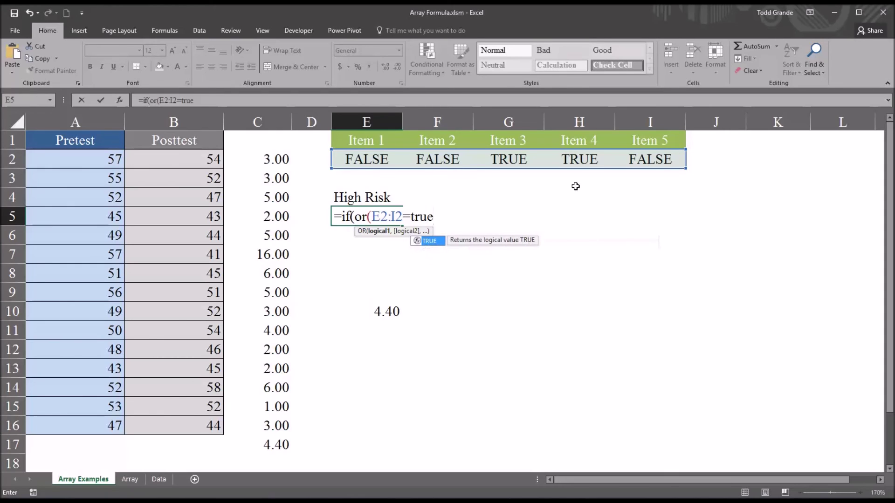
{"action": "type", "text": ")"}
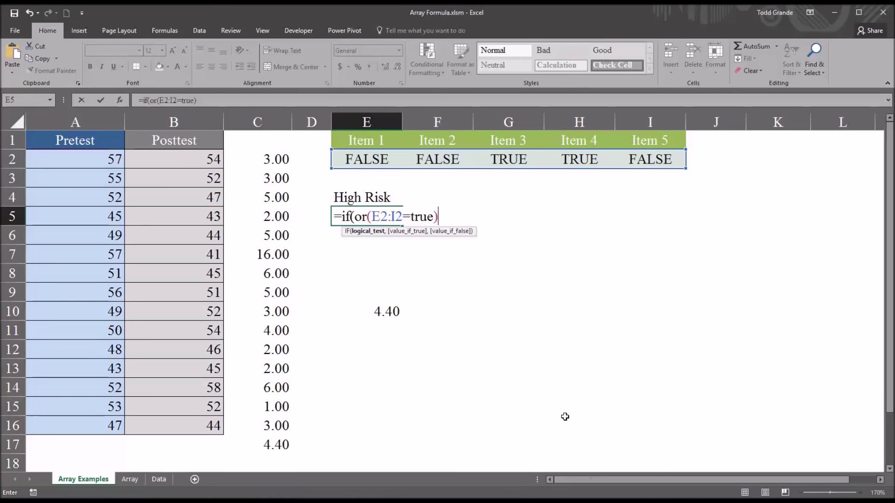
{"action": "type", "text": ","}
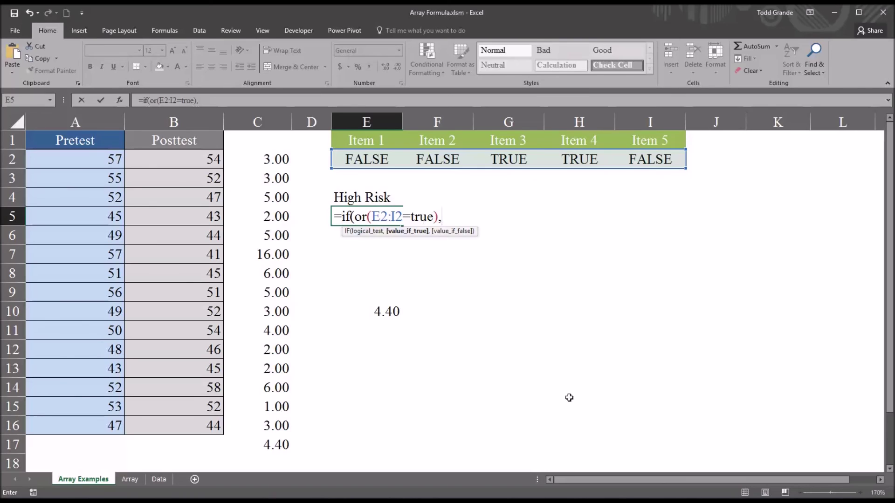
{"action": "type", "text": "\"High Risk\", \"Low Risk\""}
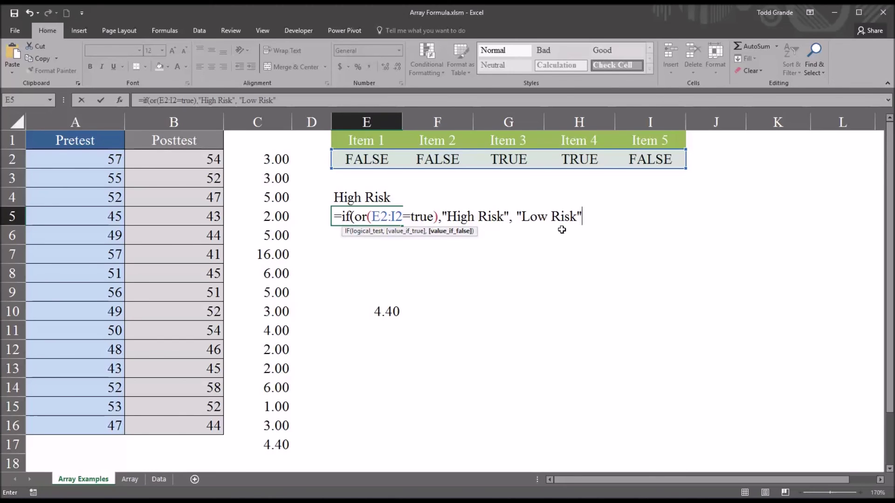
{"action": "type", "text": ")"}
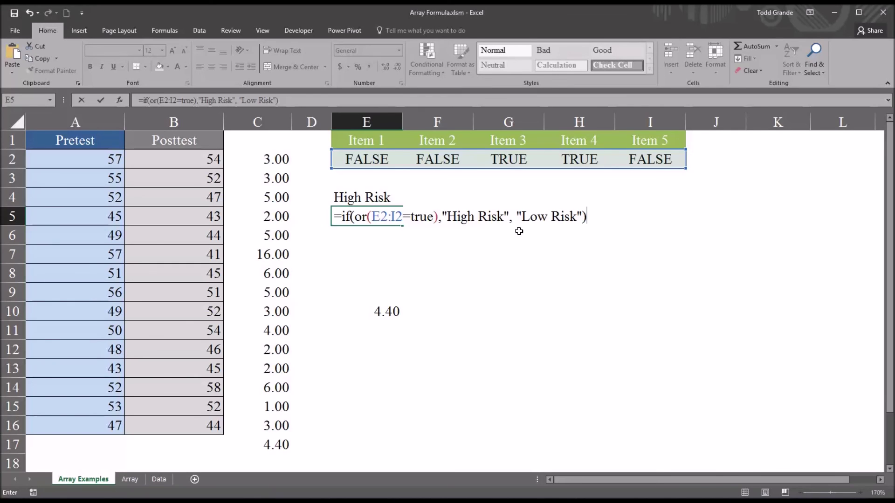
{"action": "key", "text": "ctrl+shift+Return"}
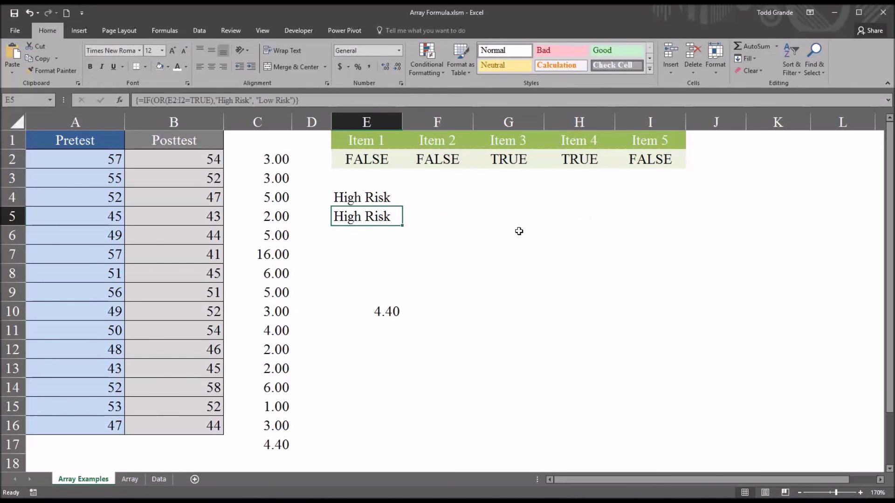
Compare the E4 and E5 formulas, then set G2 and H2 to FALSE.
{"action": "left_click", "coordinate": [360, 202]}
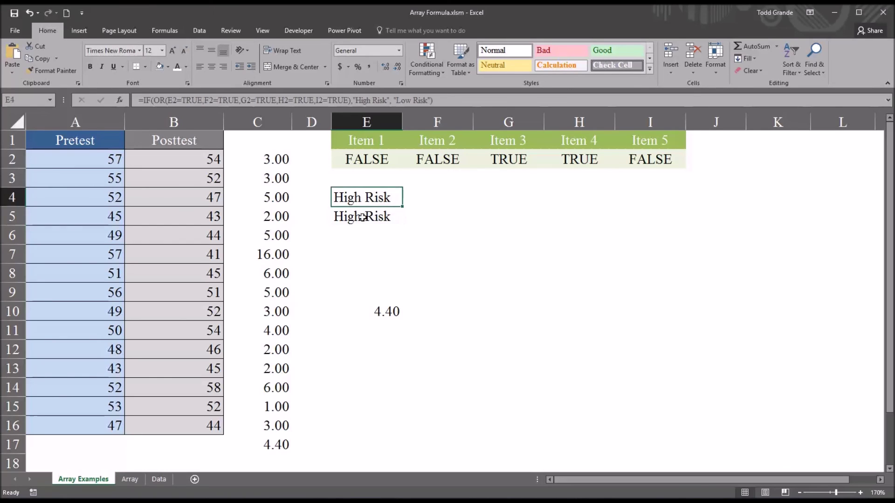
{"action": "left_click", "coordinate": [362, 217]}
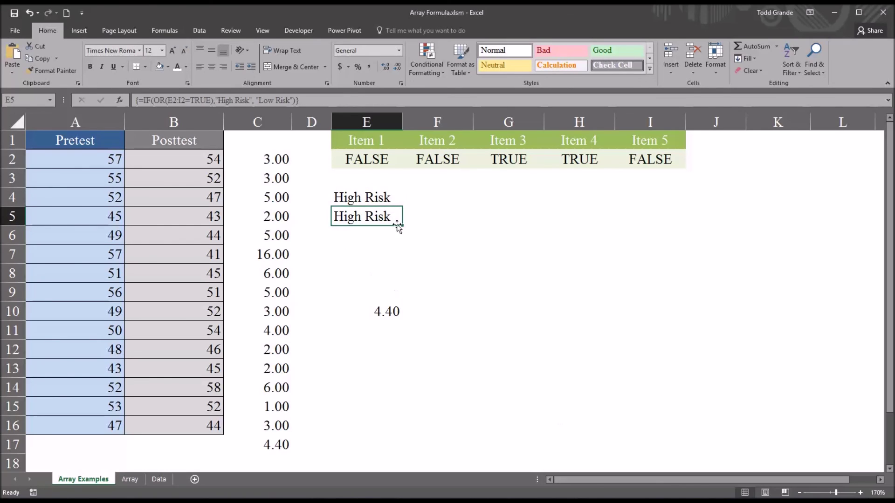
{"action": "left_click", "coordinate": [509, 159]}
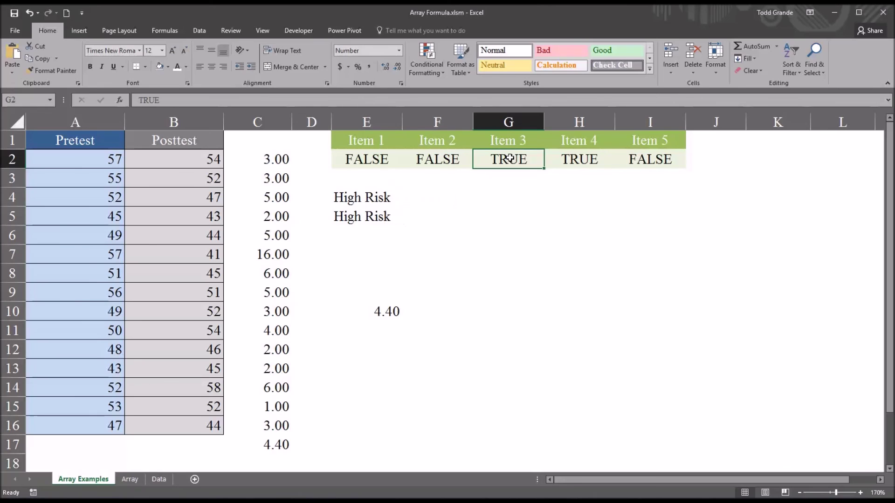
{"action": "type", "text": "fals"}
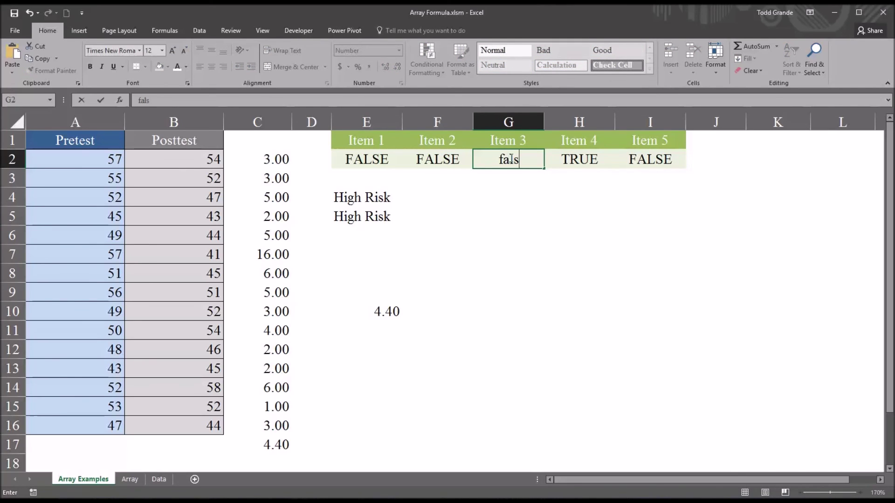
{"action": "type", "text": "e"}
{"action": "key", "text": "Return"}
{"action": "key", "text": "Up"}
{"action": "key", "text": "Right"}
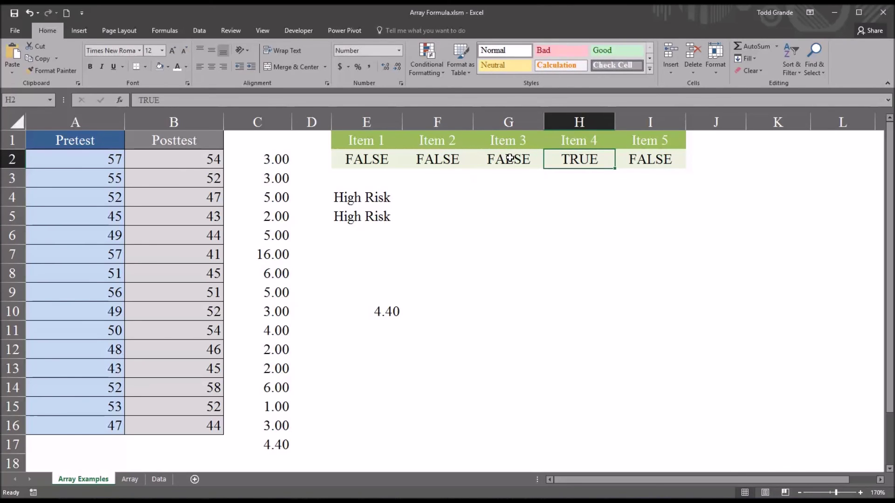
{"action": "type", "text": "fa"}
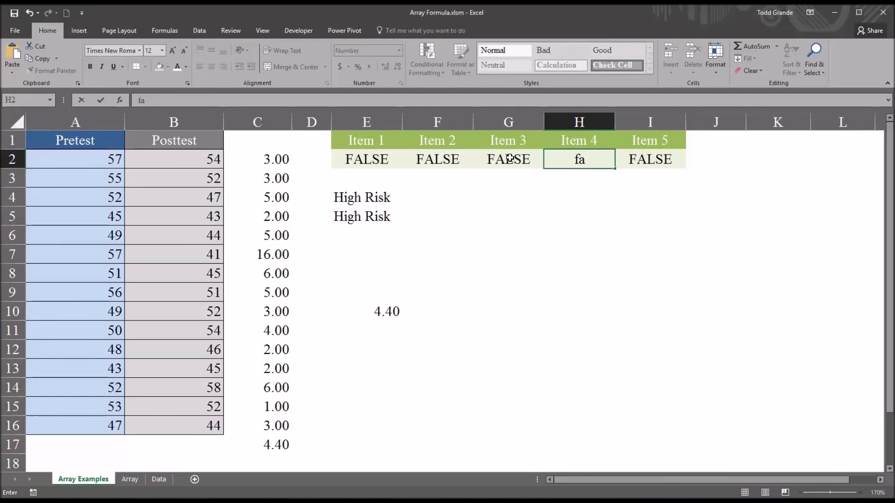
{"action": "type", "text": "lse"}
{"action": "key", "text": "Return"}
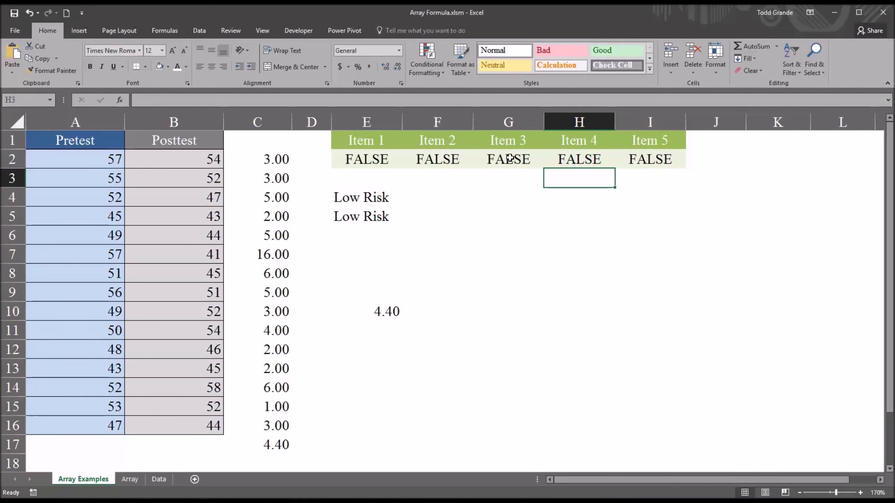
Set F2 to TRUE so both E4 and E5 show High Risk again.
{"action": "left_click", "coordinate": [510, 159]}
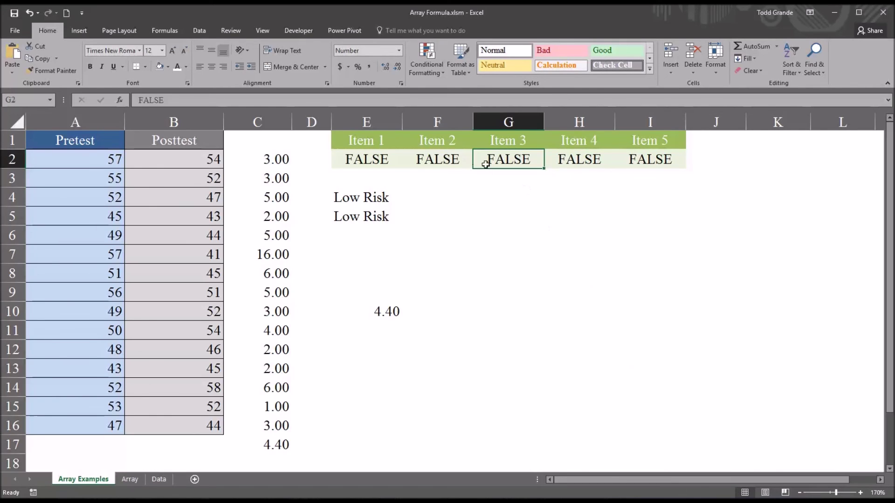
{"action": "left_click", "coordinate": [433, 158]}
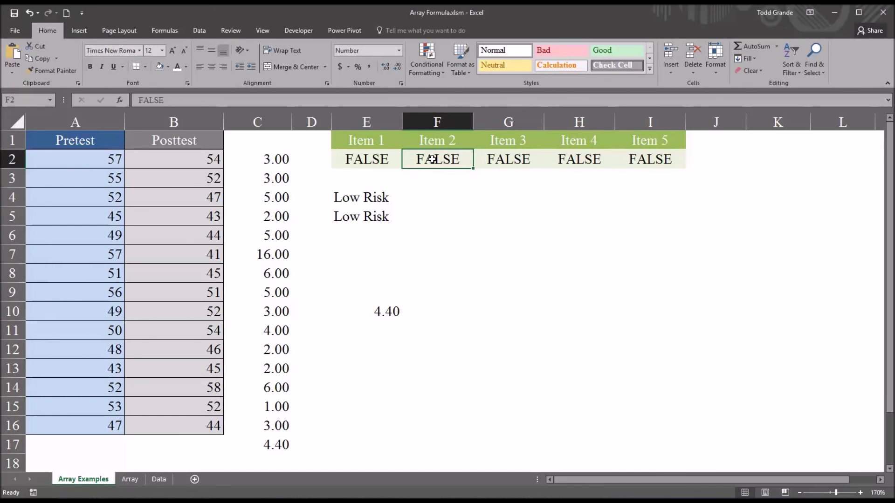
{"action": "type", "text": "True"}
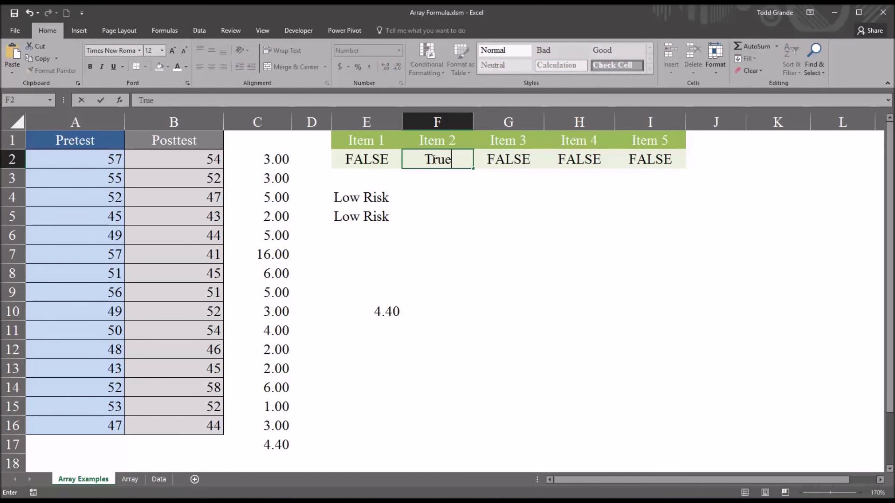
{"action": "key", "text": "Return"}
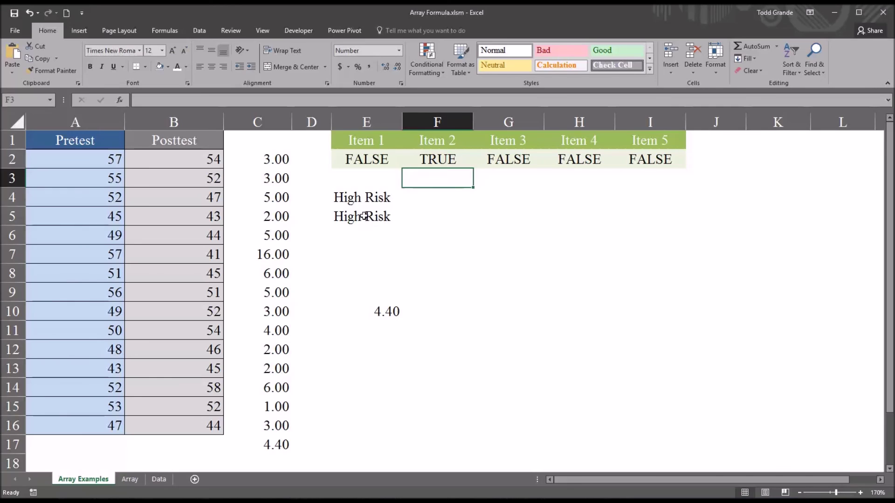
{"action": "left_click", "coordinate": [380, 218]}
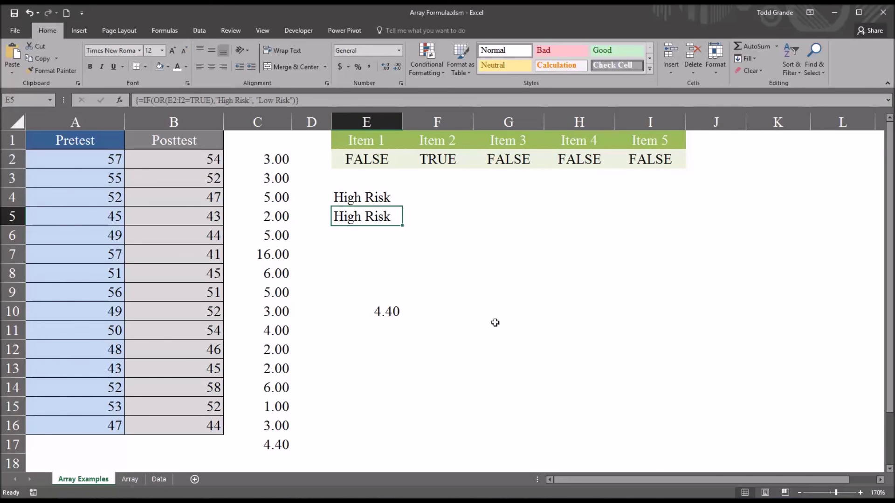